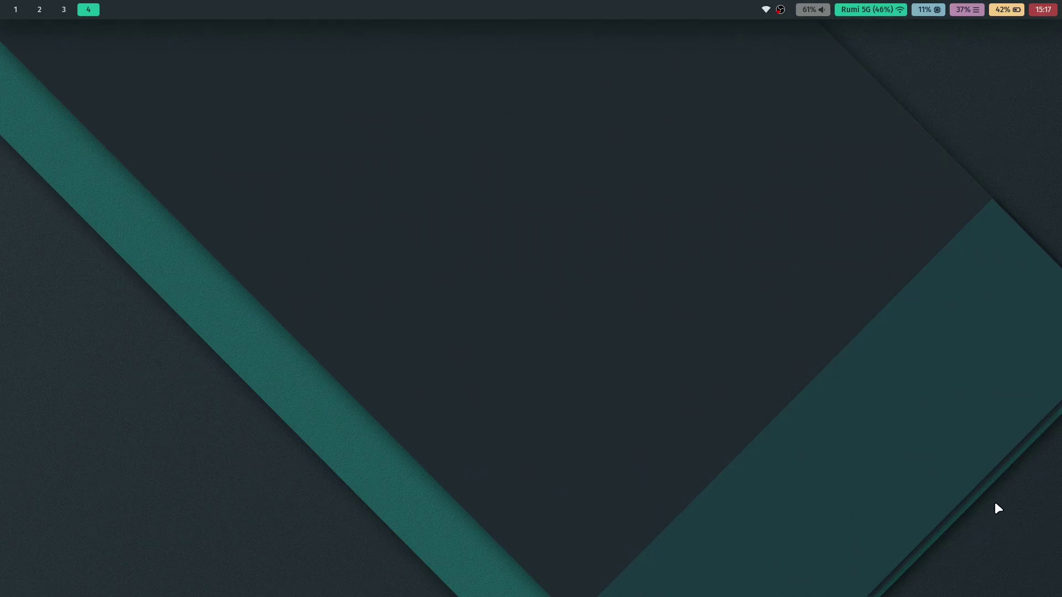
# Step: Load archlinux.org in Floorp on workspace 1
pyautogui.press('super+1')
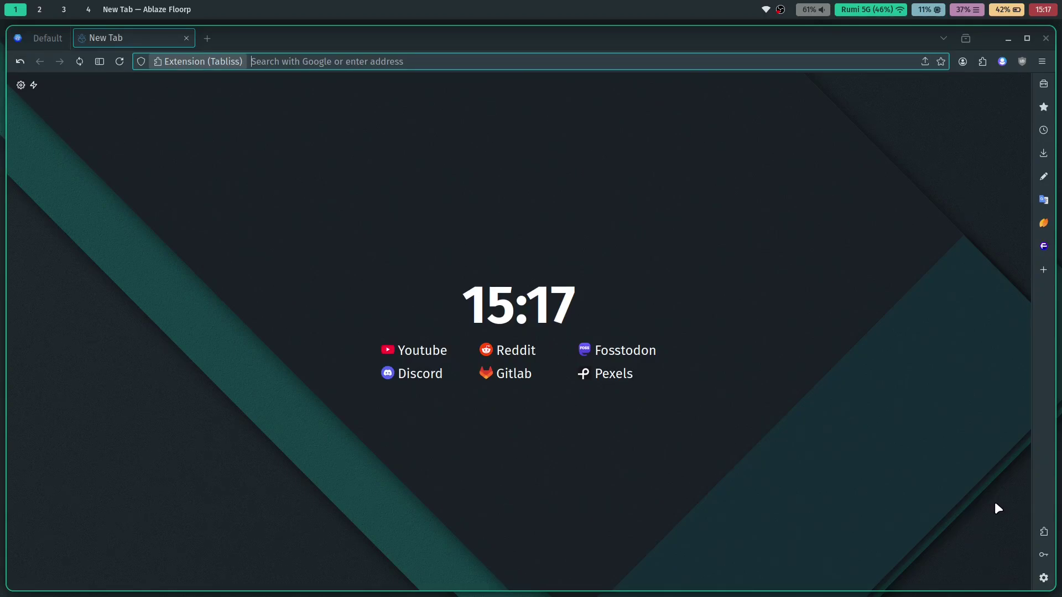
pyautogui.write('archlinux,')
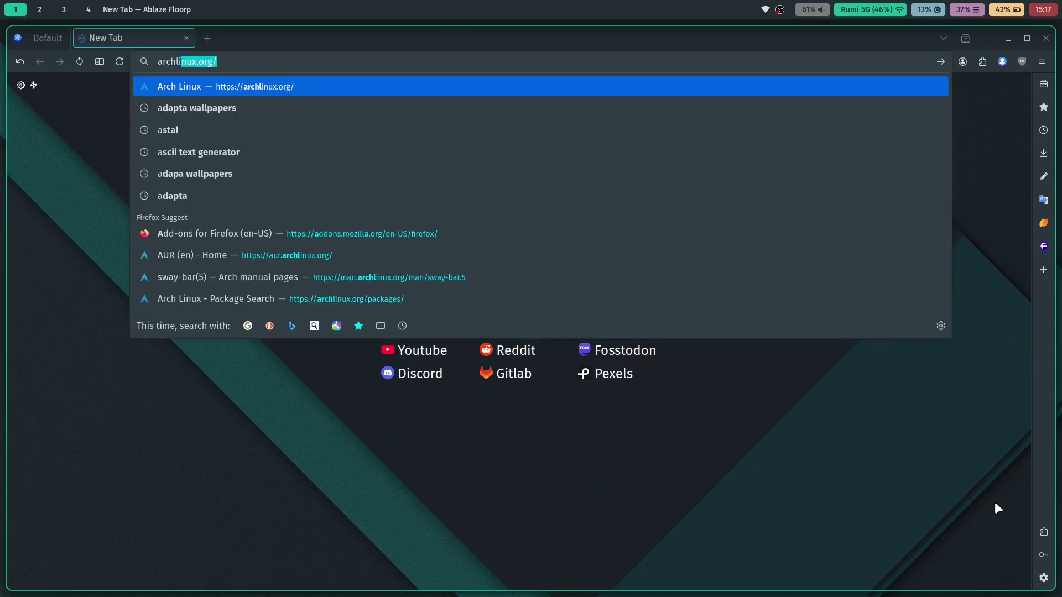
pyautogui.press('BackSpace')
pyautogui.write('.org')
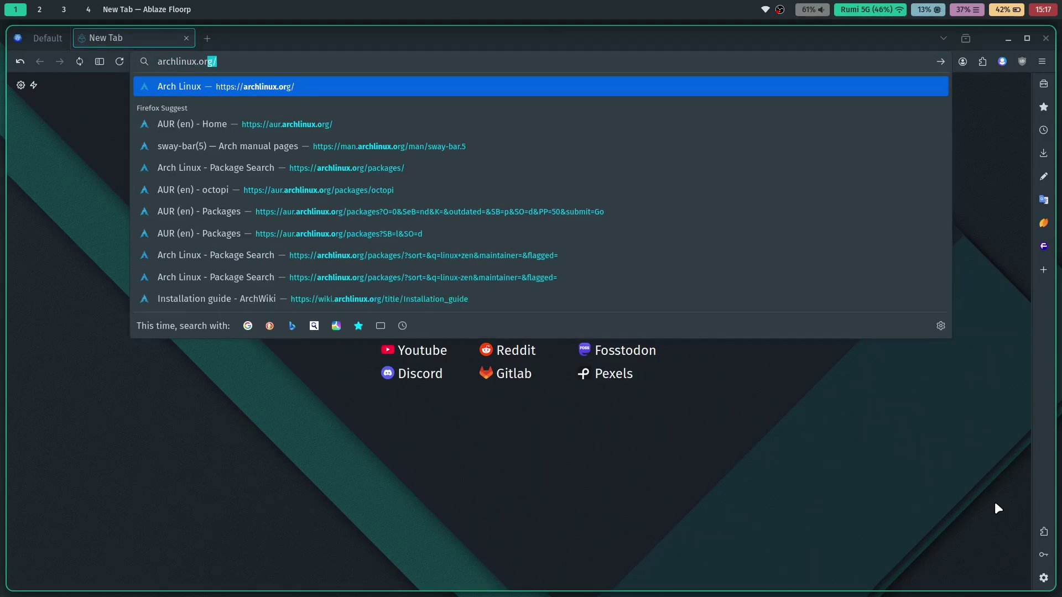
pyautogui.press('Return')
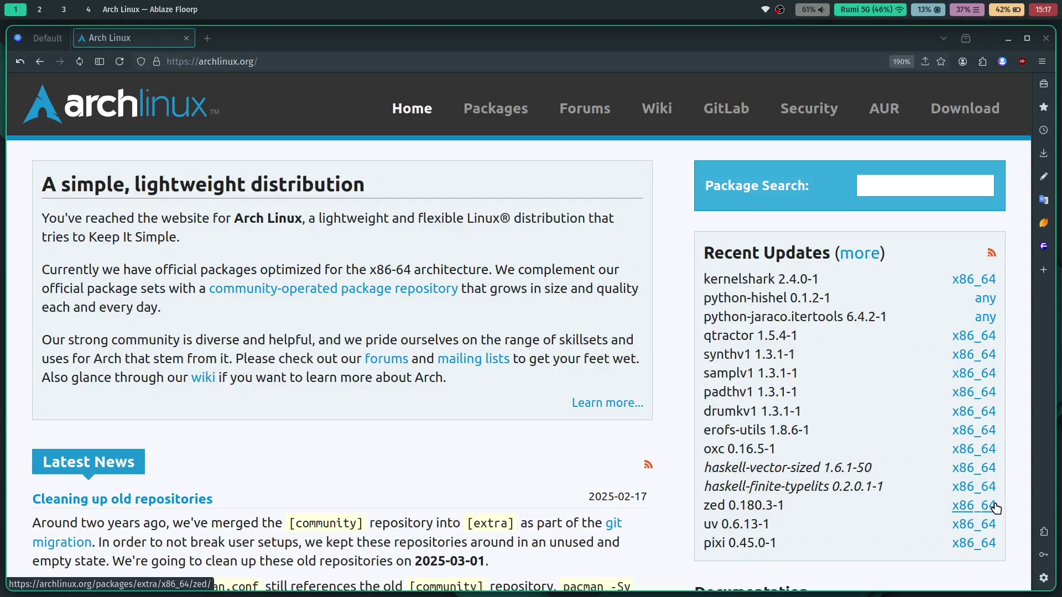
# Step: In kitty, run sudo pacman -S qbittorrent --needed, fixing the typo, then close the terminal
pyautogui.press('super+Return')
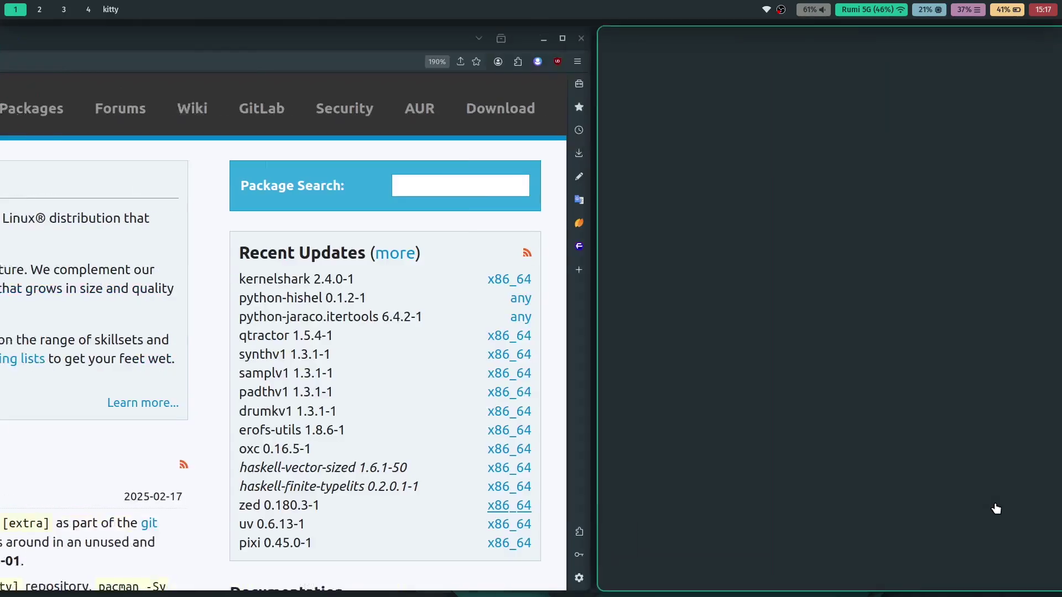
pyautogui.write('sudo pa')
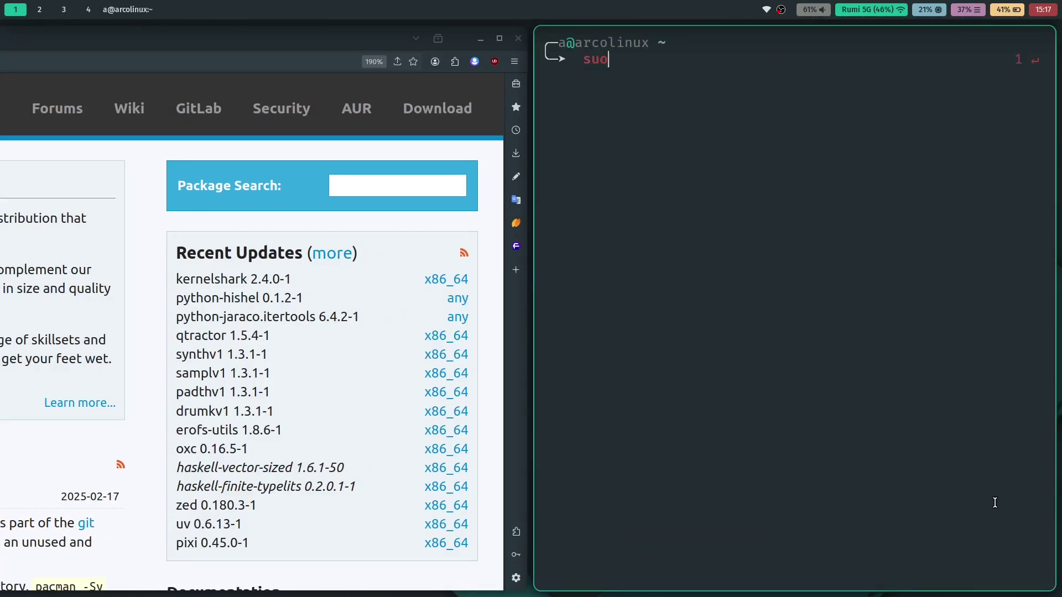
pyautogui.write('cman -S ')
pyautogui.write('q')
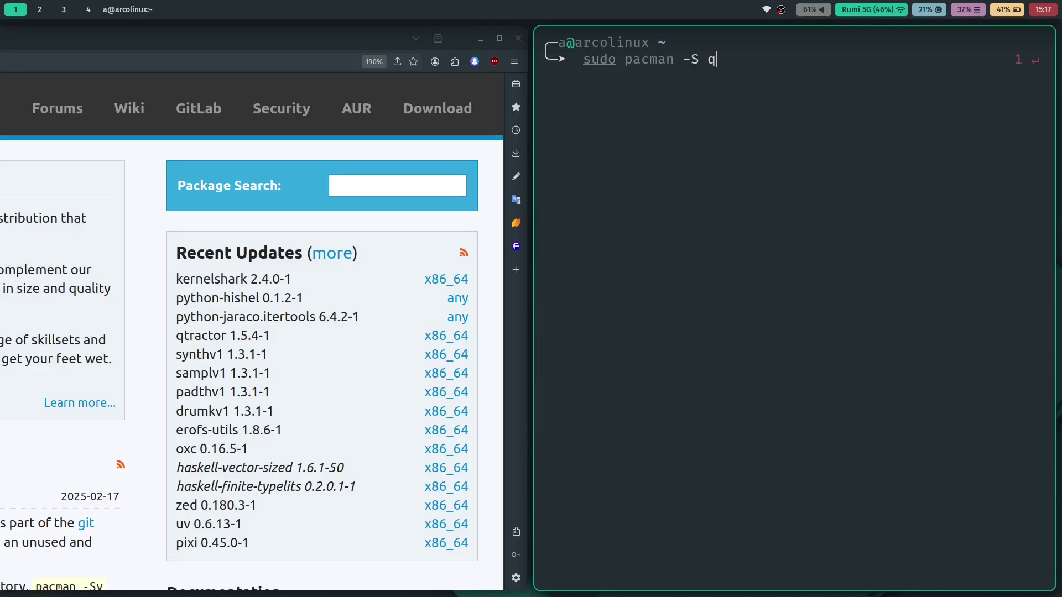
pyautogui.write('bittorrent --ne')
pyautogui.write('edeed')
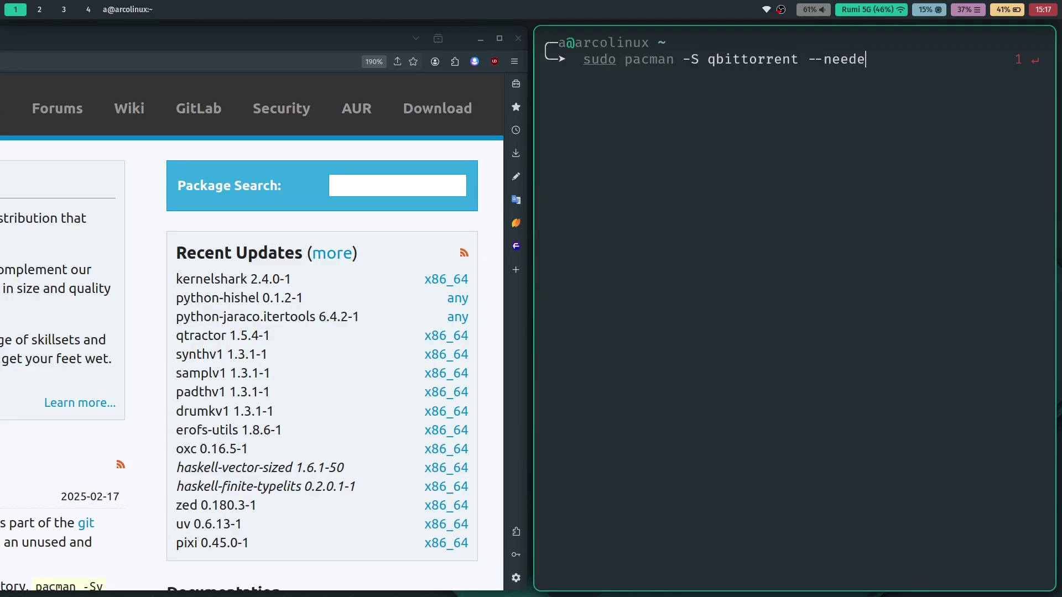
pyautogui.press('Return')
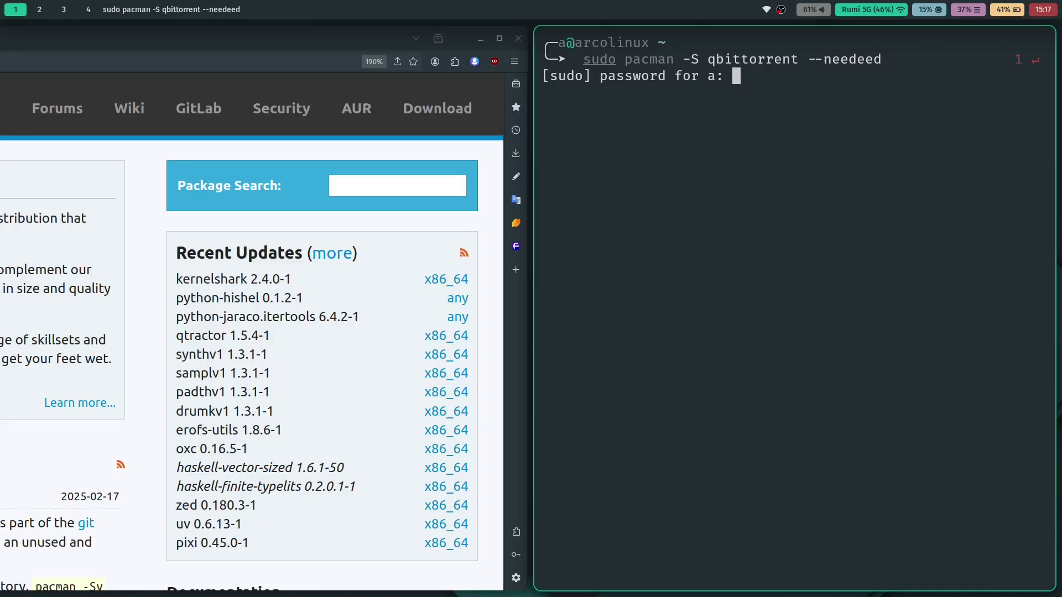
pyautogui.press('Return')
pyautogui.press('Up')
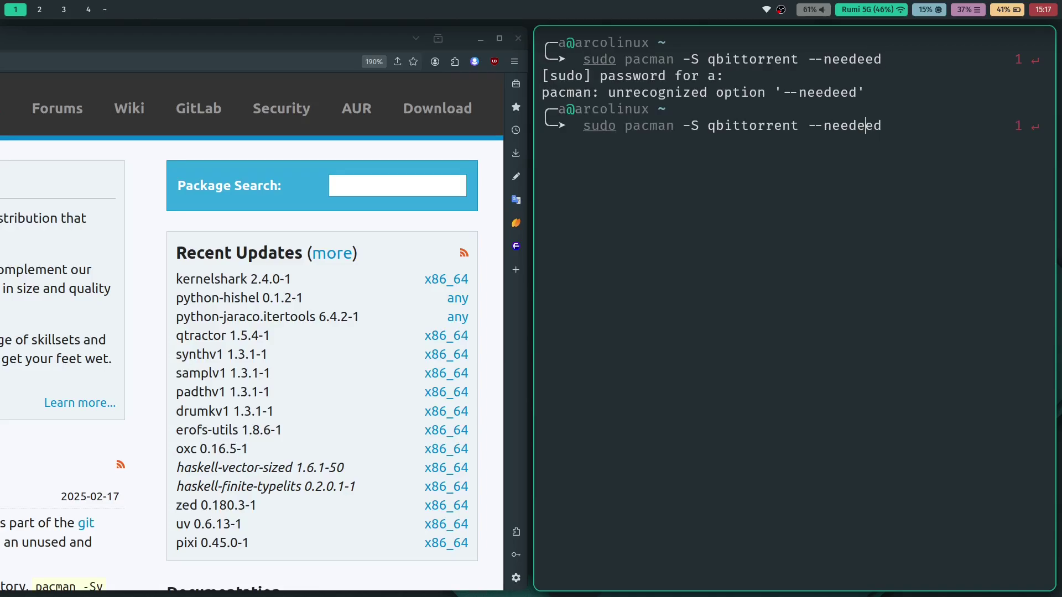
pyautogui.press('Delete')
pyautogui.press('Return')
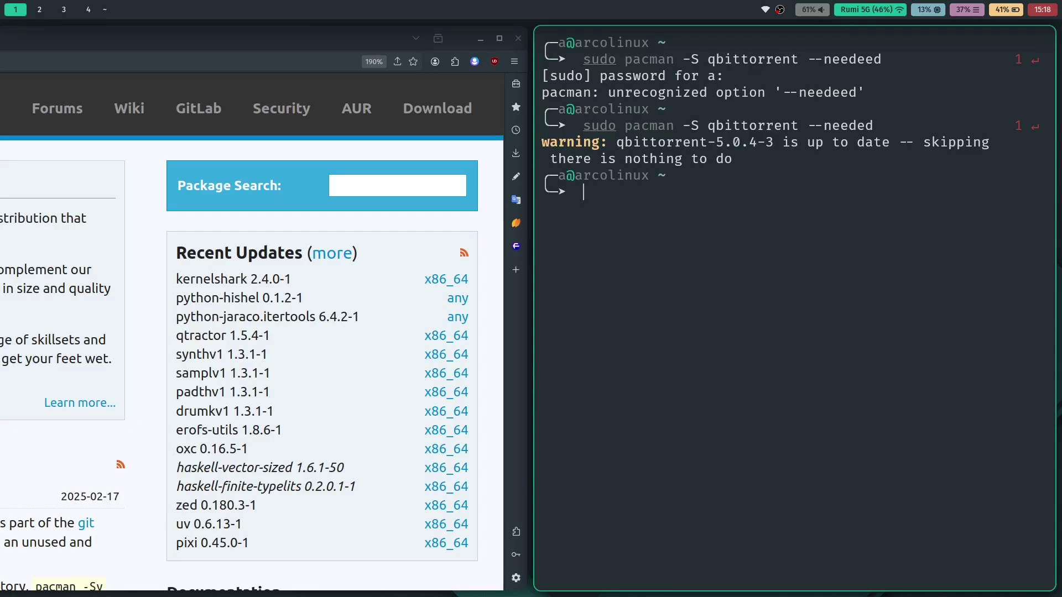
pyautogui.press('super+q')
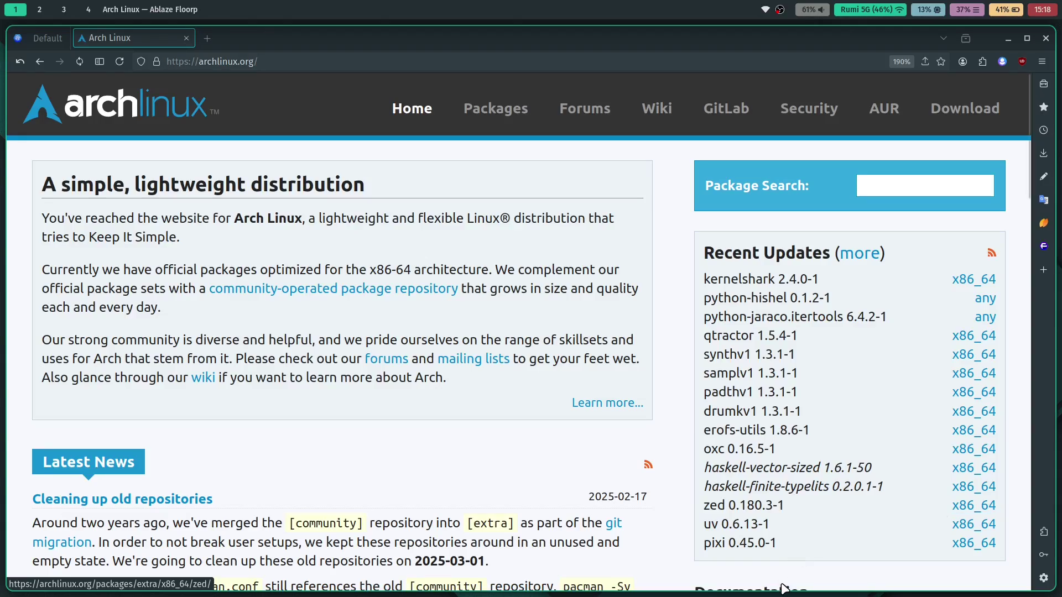
# Step: Save the 'Torrent for 2025.04.01' file from the Download page into Downloads
pyautogui.click(965, 108)
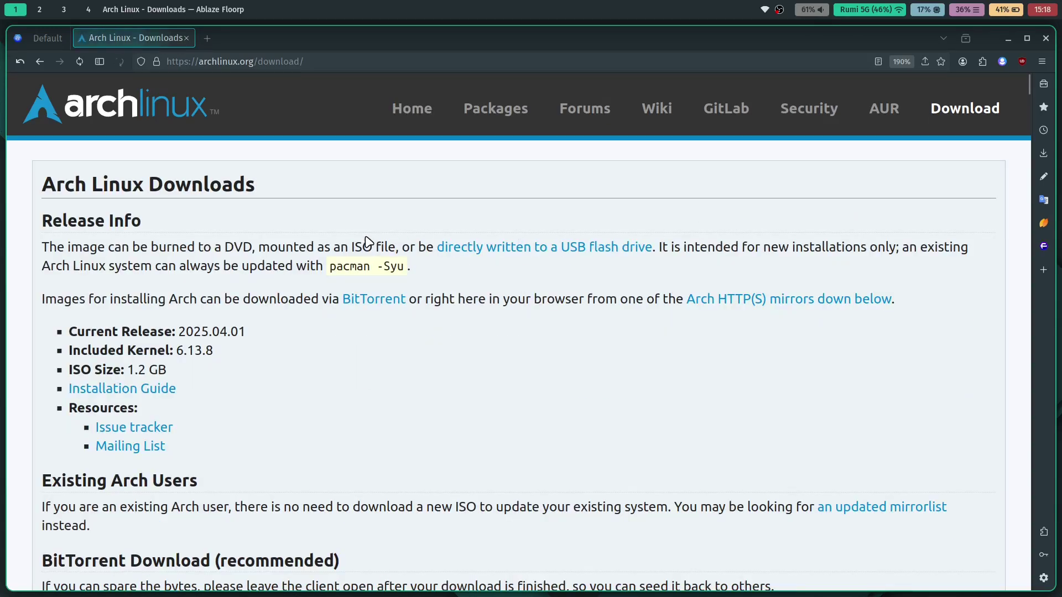
pyautogui.scroll(-5, 371, 245)
pyautogui.scroll(-5, 371, 249)
pyautogui.scroll(-6, 371, 251)
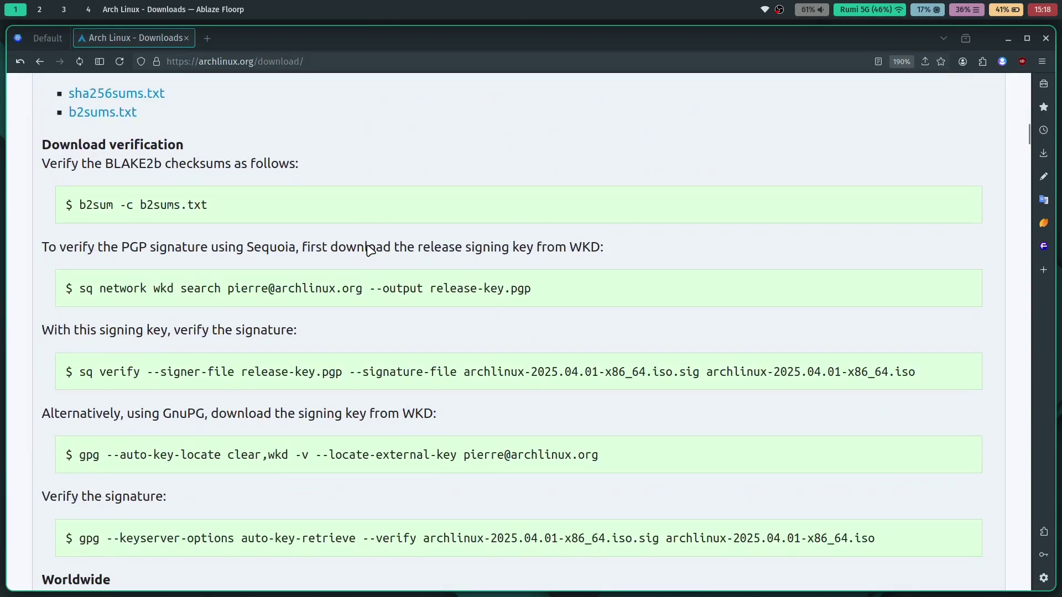
pyautogui.scroll(-5, 370, 251)
pyautogui.scroll(-2, 365, 266)
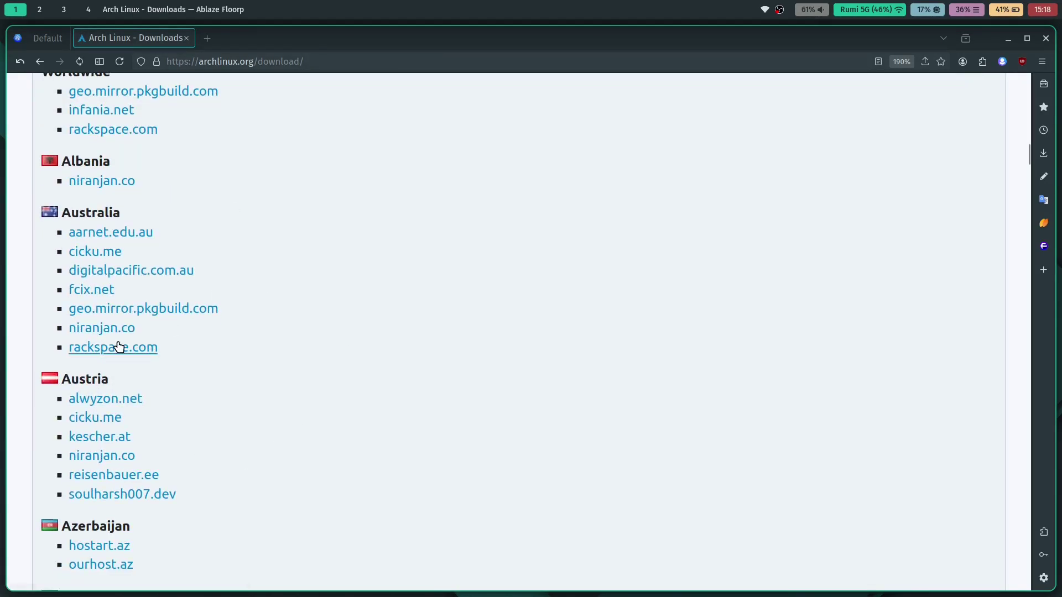
pyautogui.scroll(6, 125, 349)
pyautogui.scroll(5, 133, 356)
pyautogui.scroll(3, 145, 375)
pyautogui.scroll(5, 145, 375)
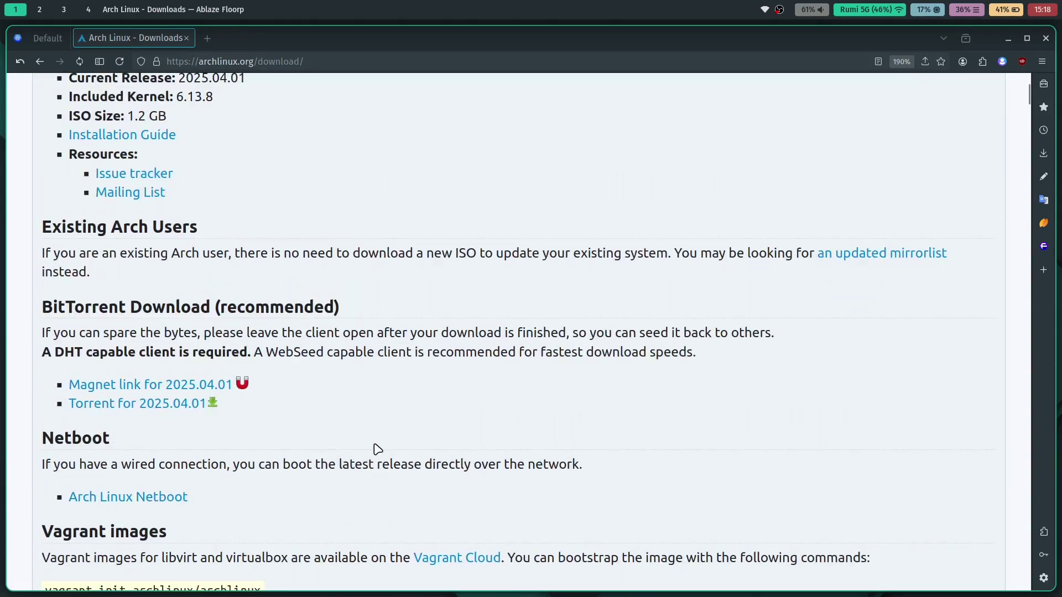
pyautogui.scroll(4, 374, 449)
pyautogui.scroll(-4, 331, 440)
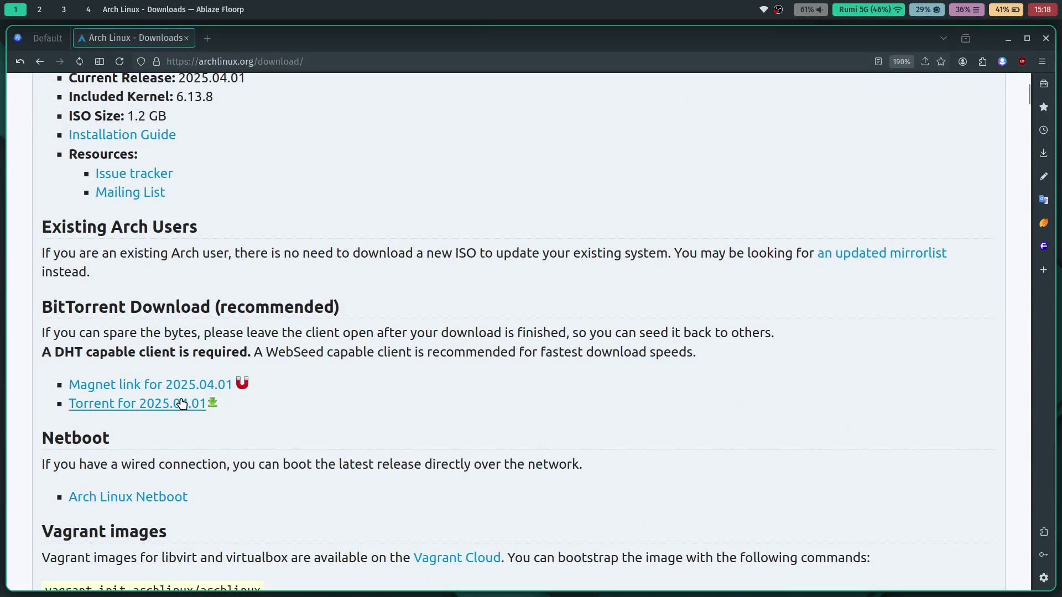
pyautogui.click(97, 404)
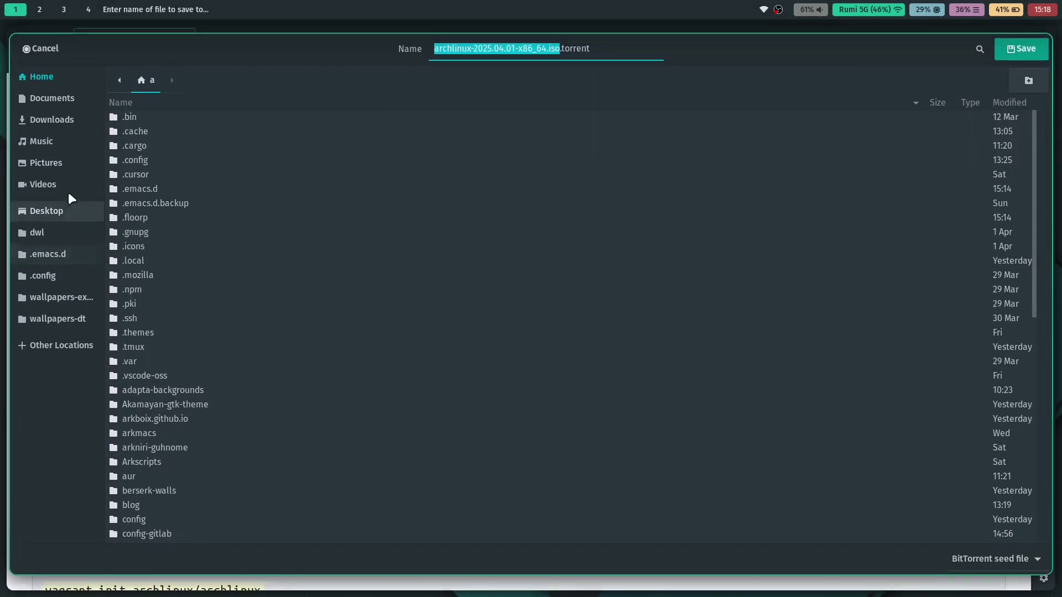
pyautogui.click(52, 112)
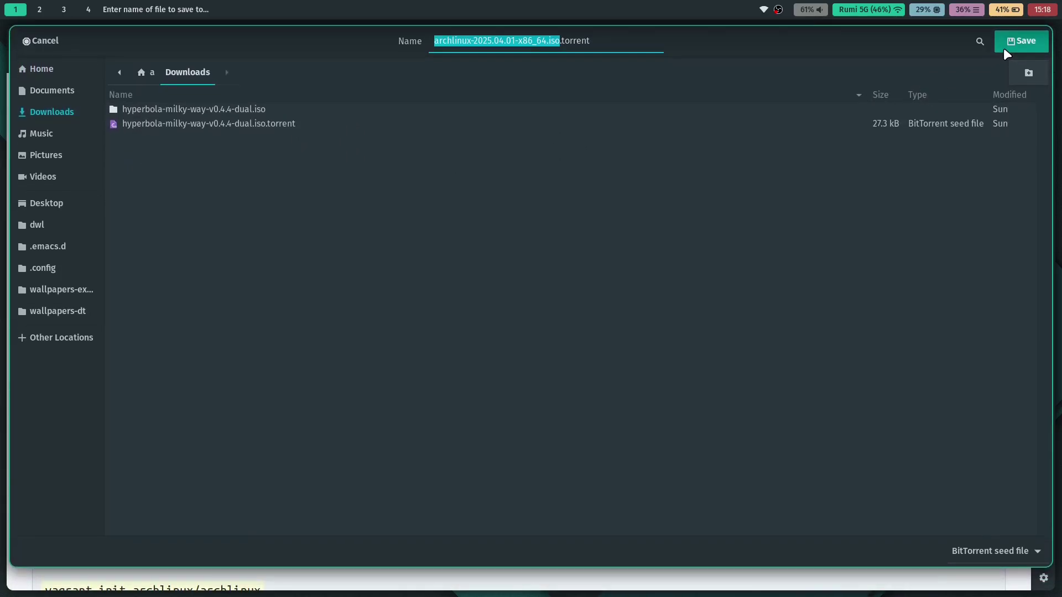
pyautogui.click(1020, 43)
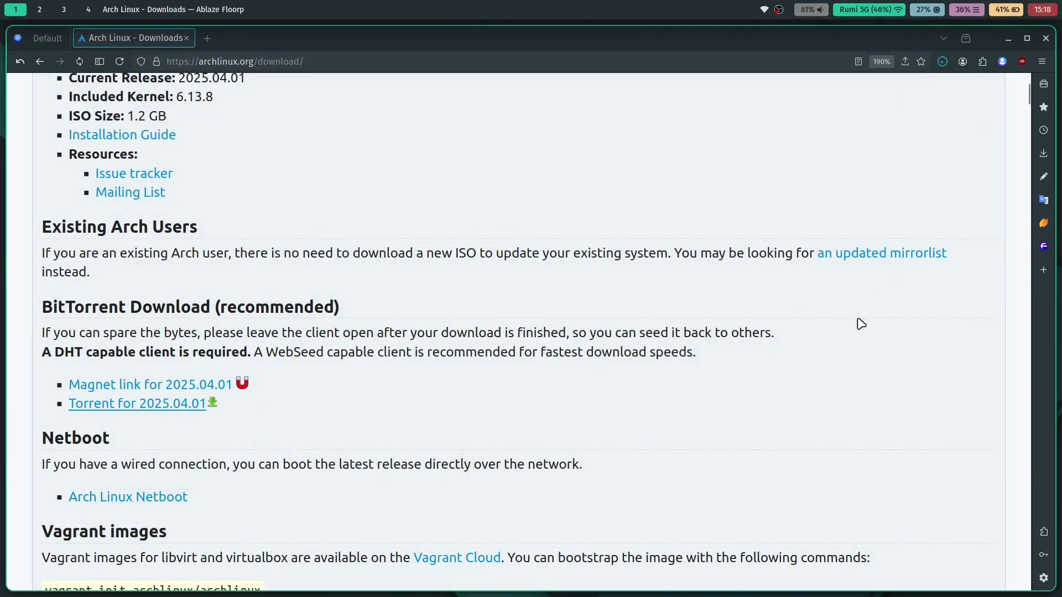
# Step: Launch qBittorrent from Rofi on workspace 4
pyautogui.press('super+4')
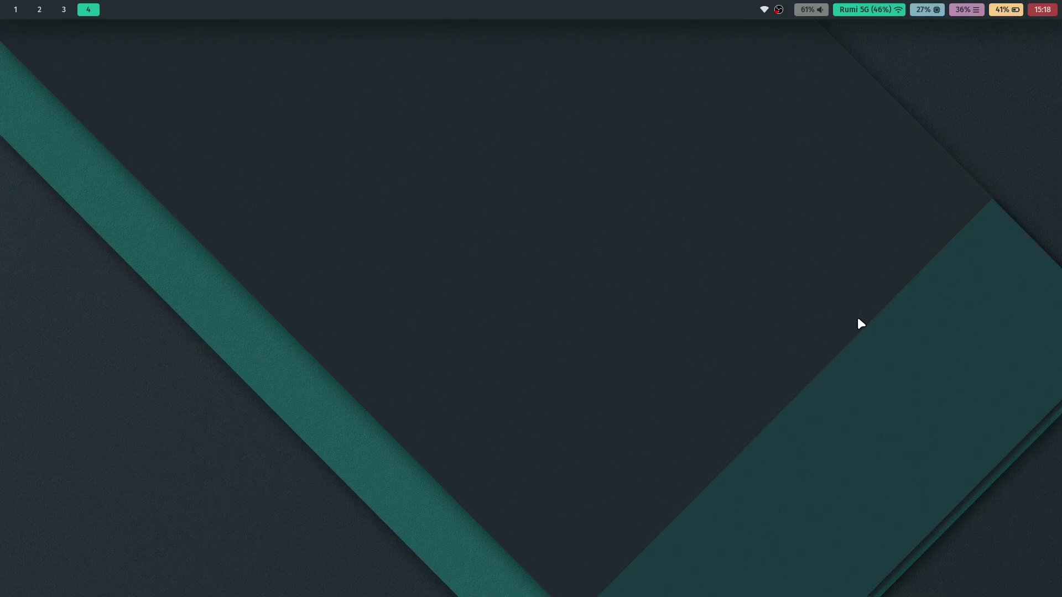
pyautogui.press('super+d')
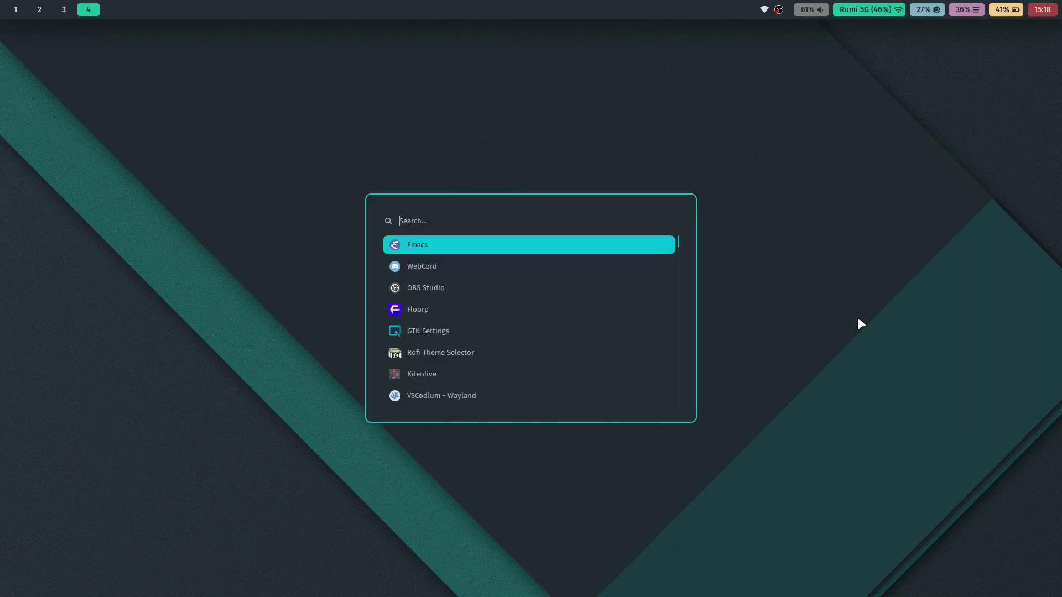
pyautogui.write('qbit')
pyautogui.press('Return')
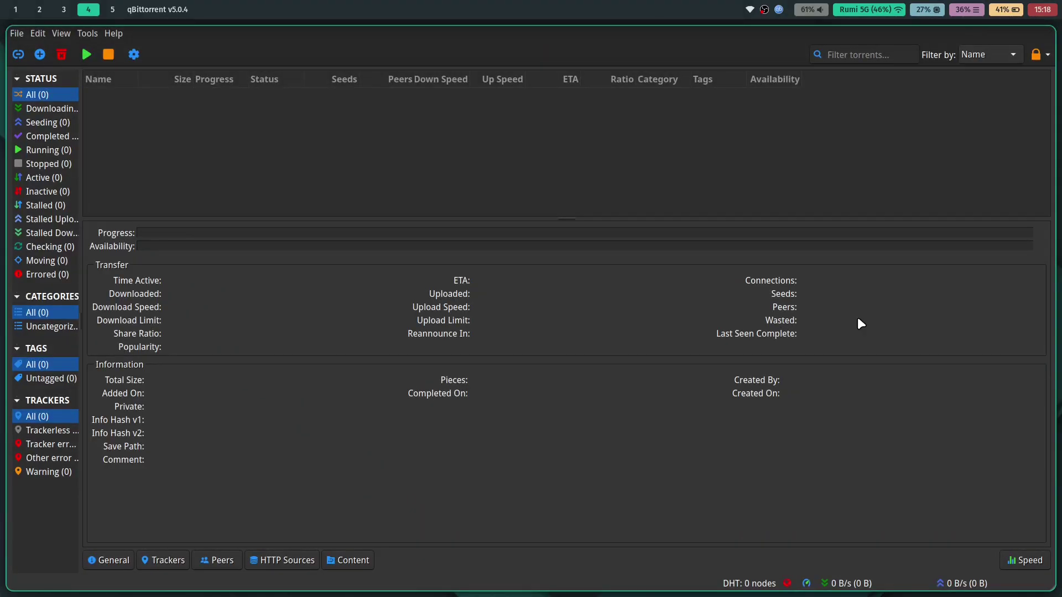
# Step: Add archlinux-2025.04.01-x86_64.iso.torrent from Downloads, saving into /home/a/Downloads
pyautogui.click(23, 55)
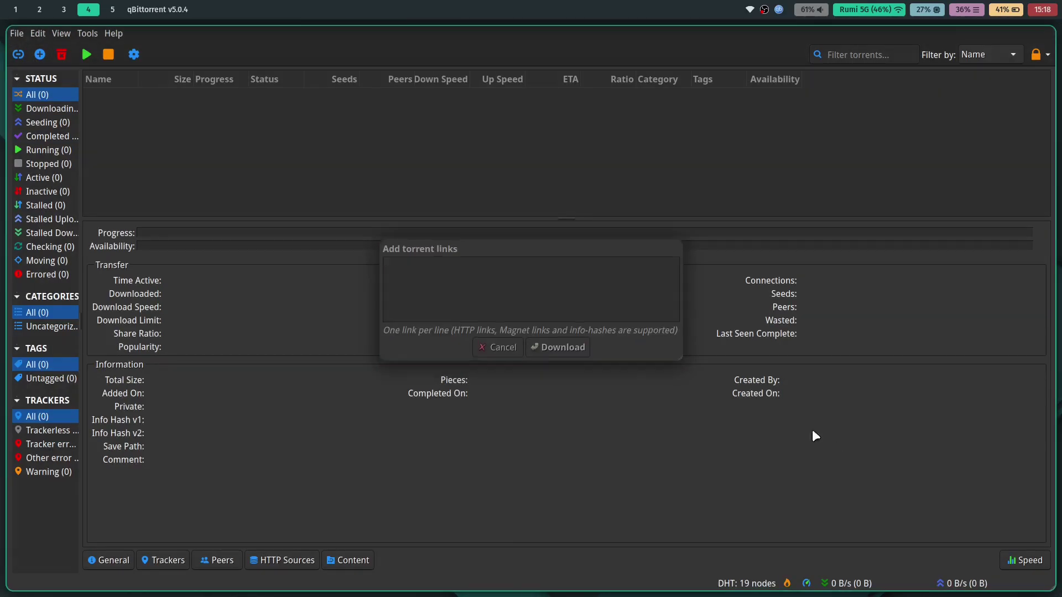
pyautogui.click(504, 344)
pyautogui.click(40, 54)
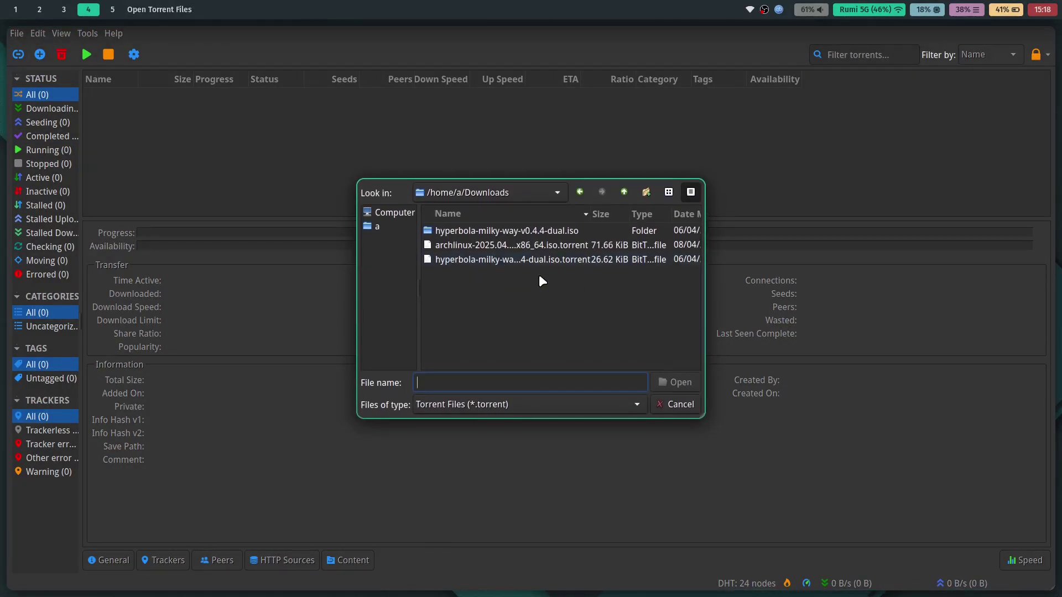
pyautogui.click(505, 245)
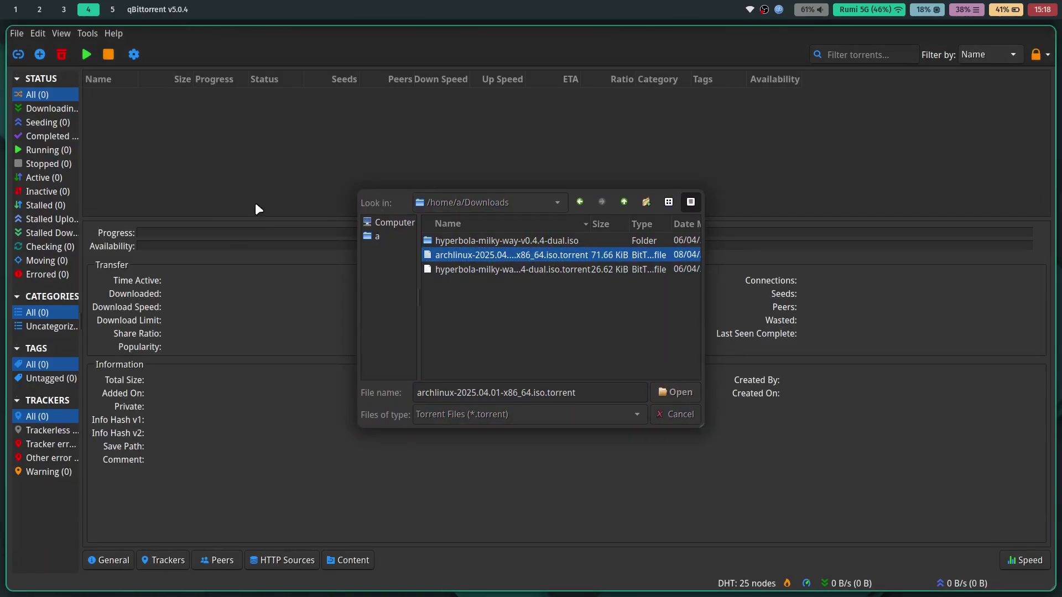
pyautogui.click(675, 392)
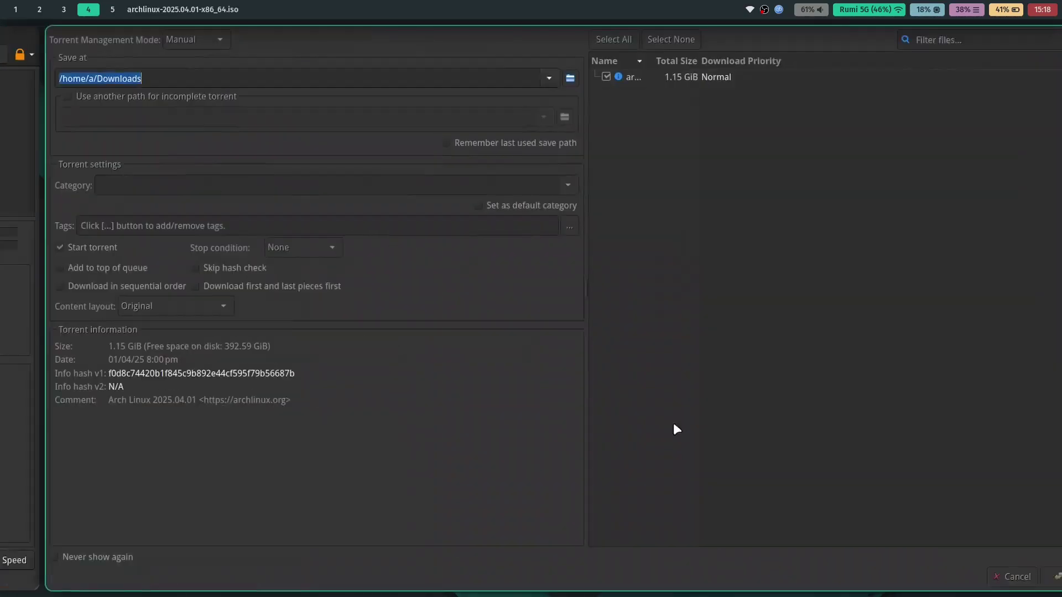
pyautogui.click(1045, 576)
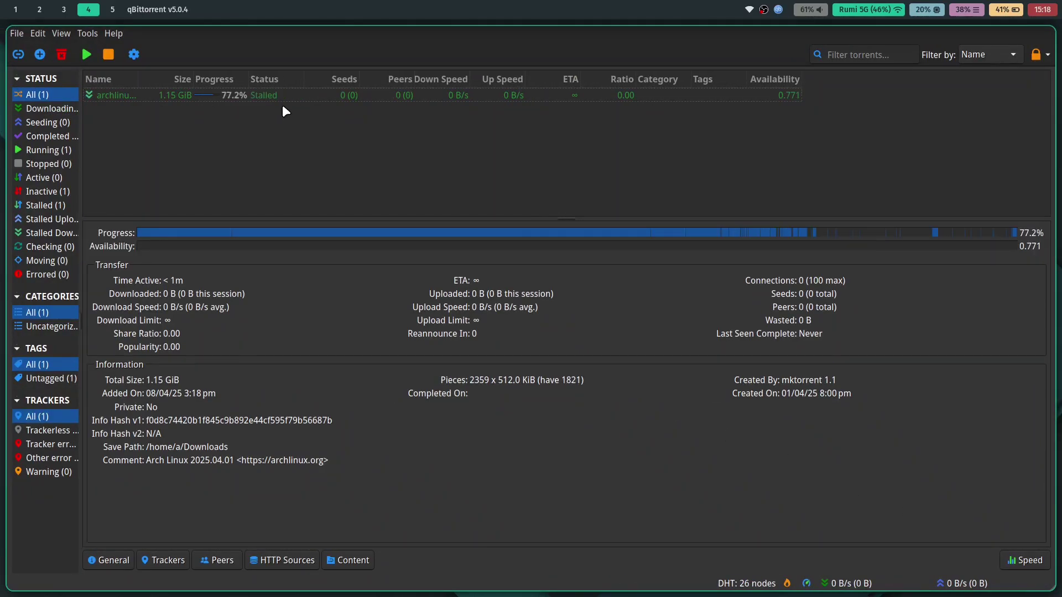
# Step: Select the Arch Linux torrent and monitor its download until it completes
pyautogui.click(217, 95)
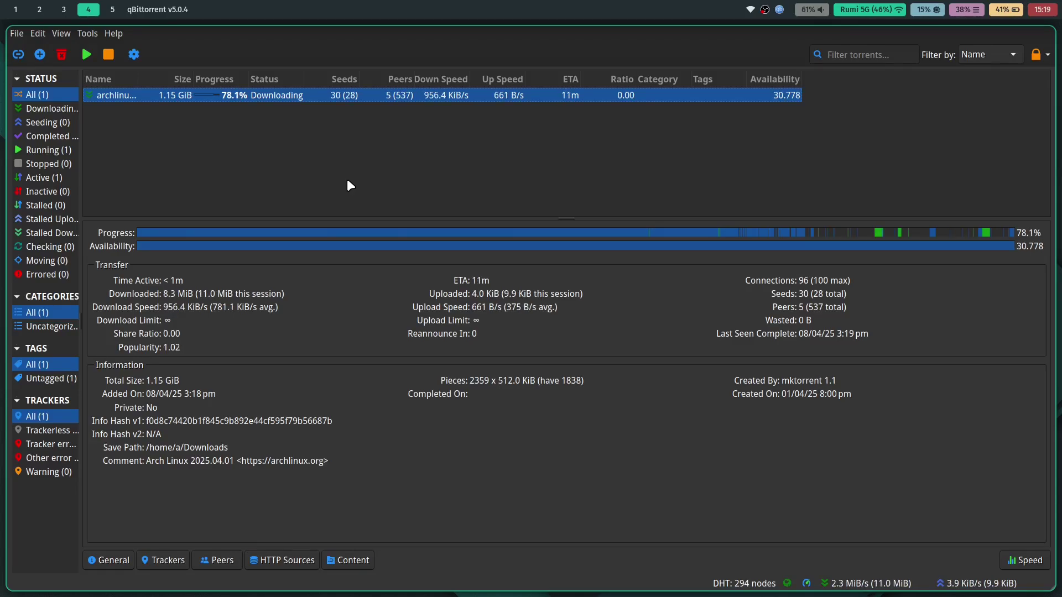
pyautogui.press('super+1')
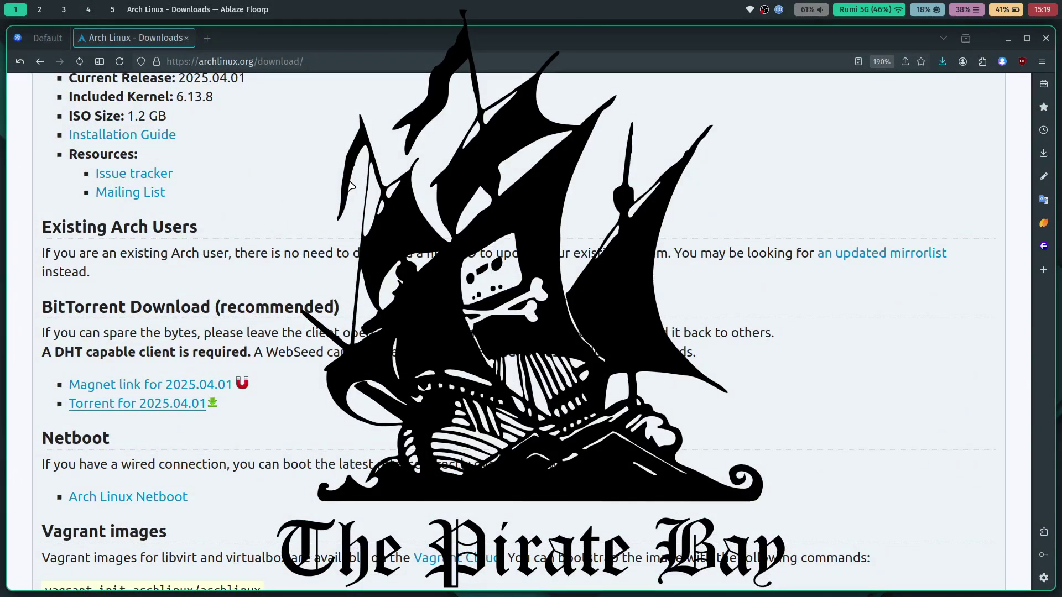
pyautogui.press('super+4')
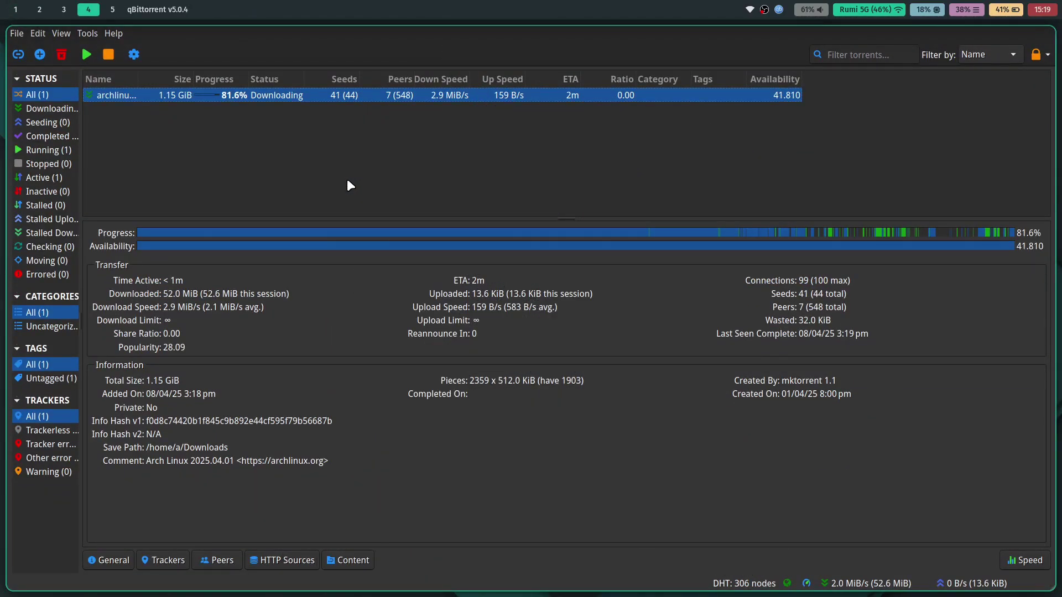
pyautogui.click(15, 9)
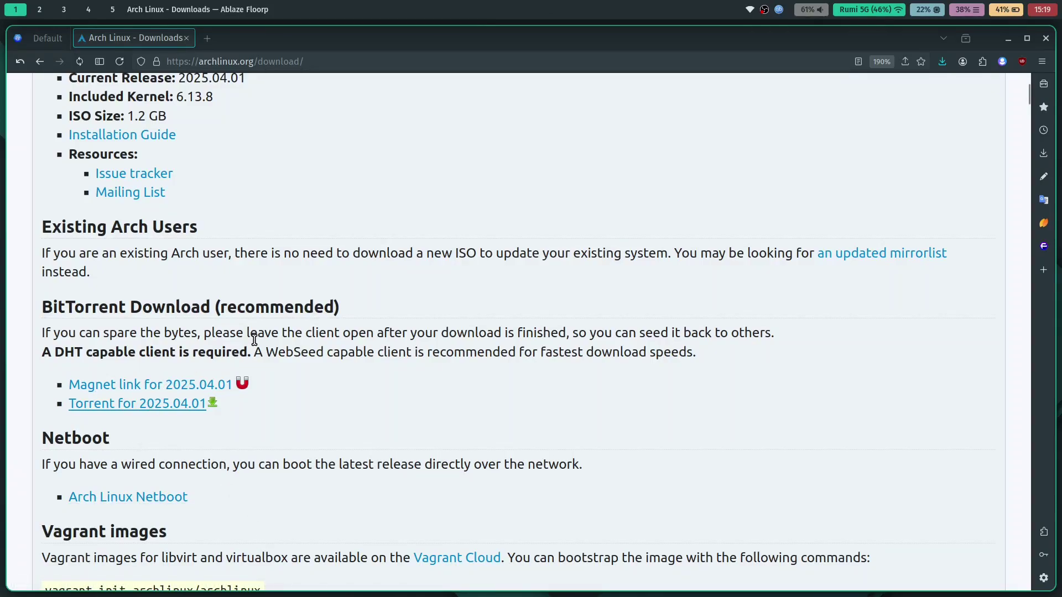
pyautogui.press('super+4')
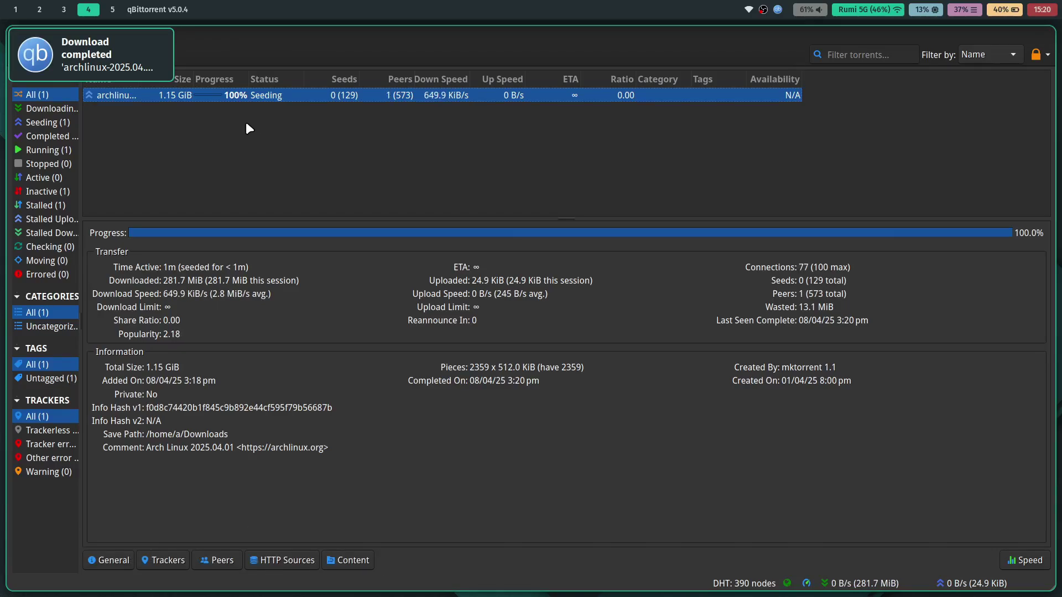
# Step: Dismiss the completion notification and remove the finished torrent, confirming the removal
pyautogui.click(154, 69)
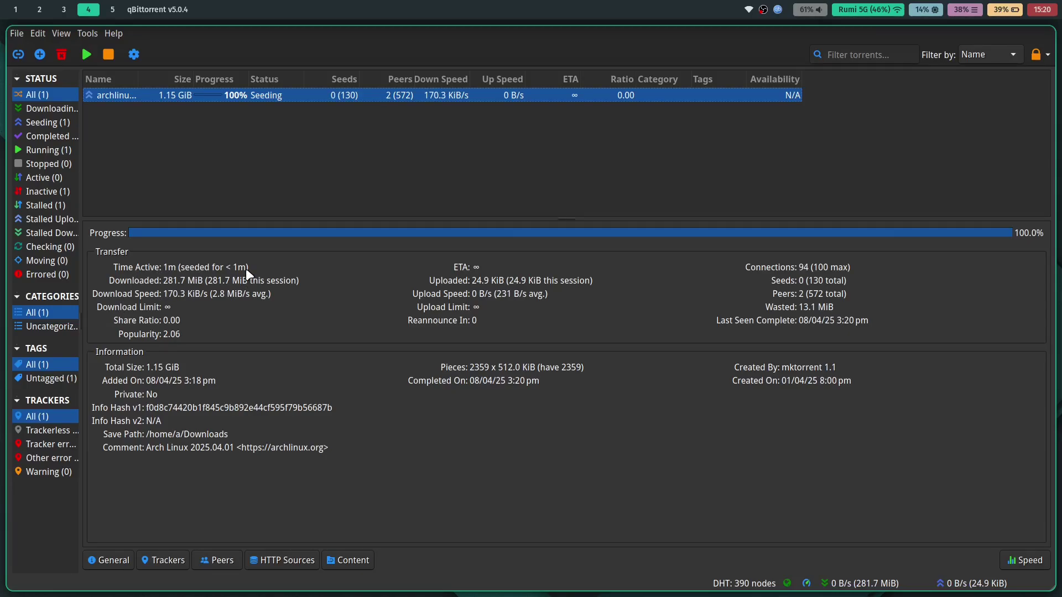
pyautogui.click(62, 54)
pyautogui.click(683, 326)
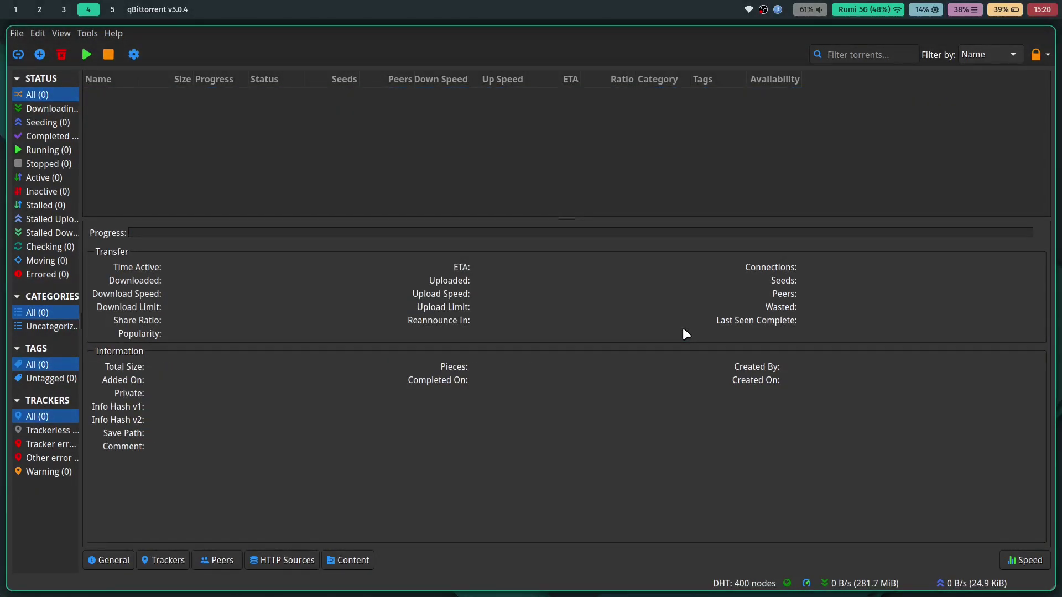
# Step: View the 1.2 GB Arch ISO in Nemo's Downloads folder, then return to the browser
pyautogui.press('super+e')
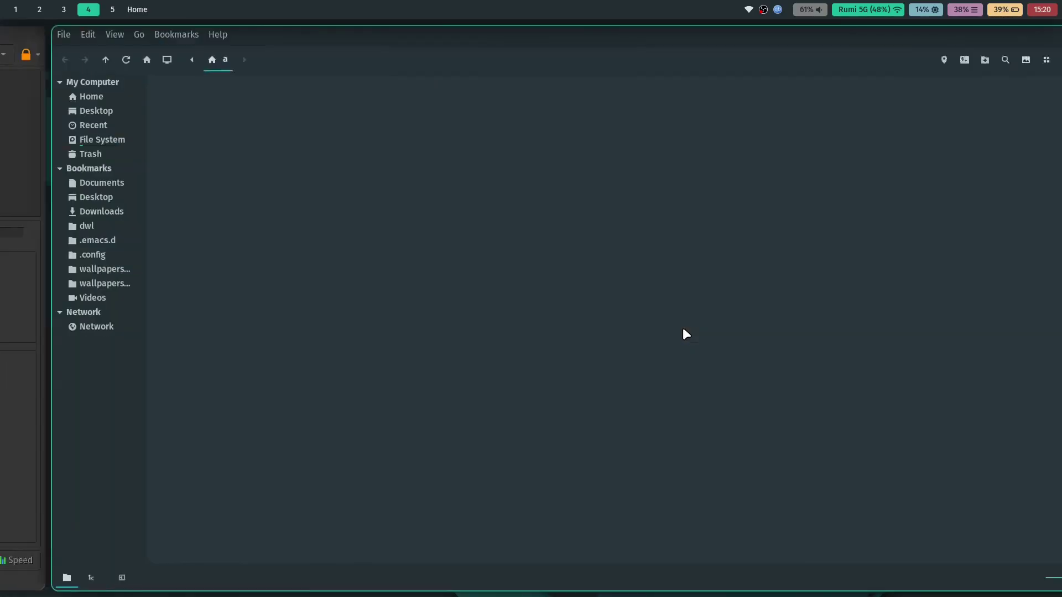
pyautogui.click(75, 212)
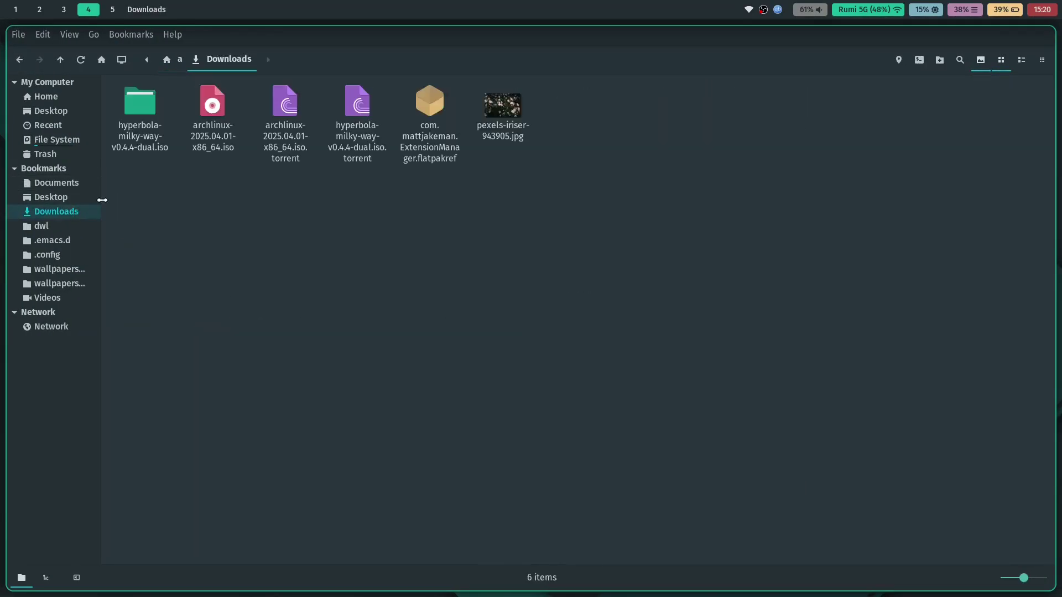
pyautogui.moveTo(555, 375); pyautogui.dragTo(488, 294)
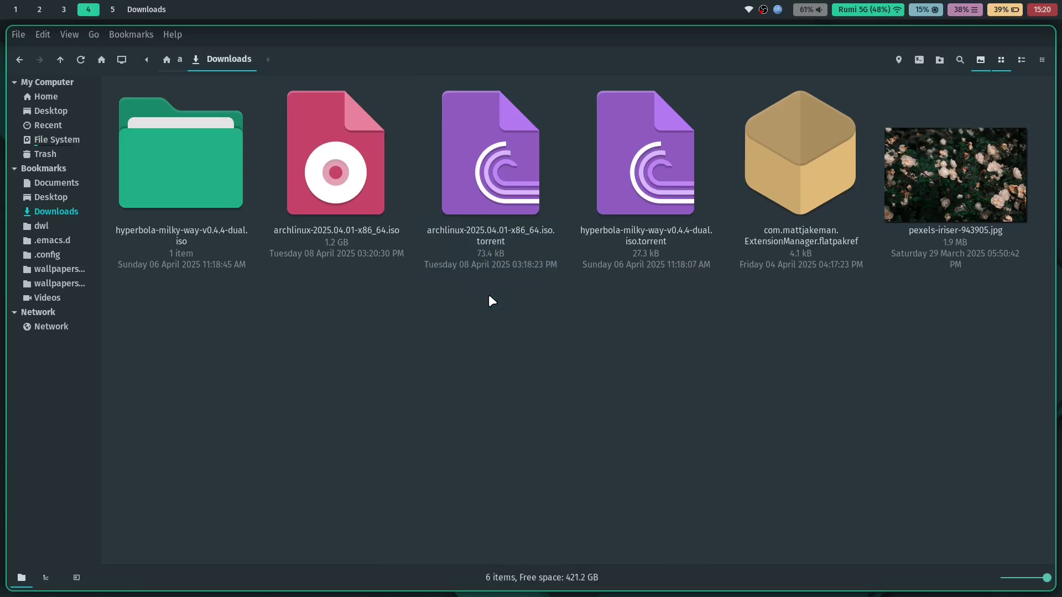
pyautogui.hotkey('alt', 'Tab')
pyautogui.click(15, 9)
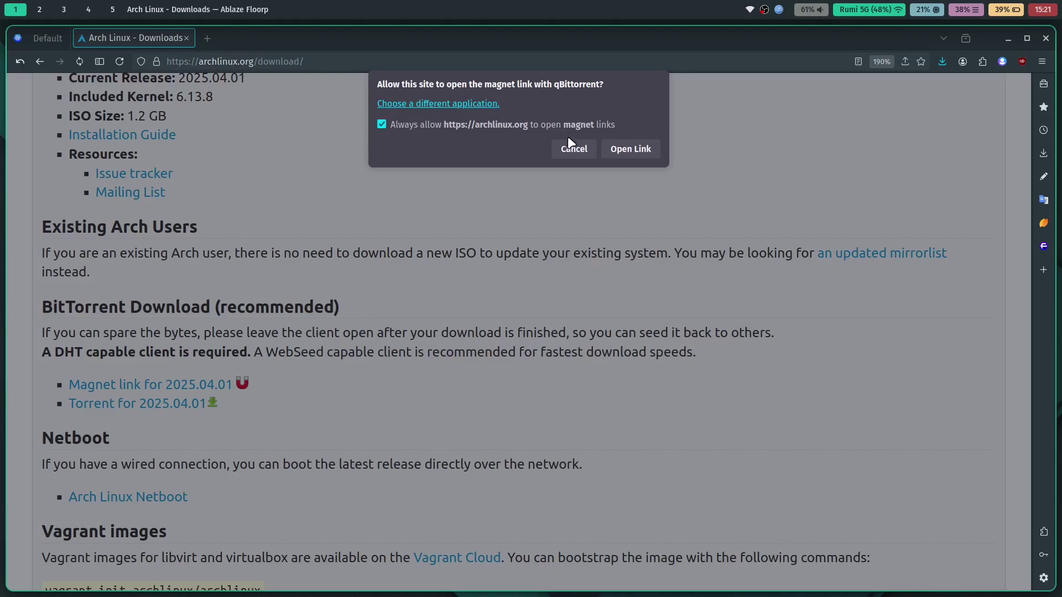
# Step: Open the 2025.04.01 magnet link in qBittorrent, float the Add torrent dialog, and confirm it
pyautogui.click(634, 152)
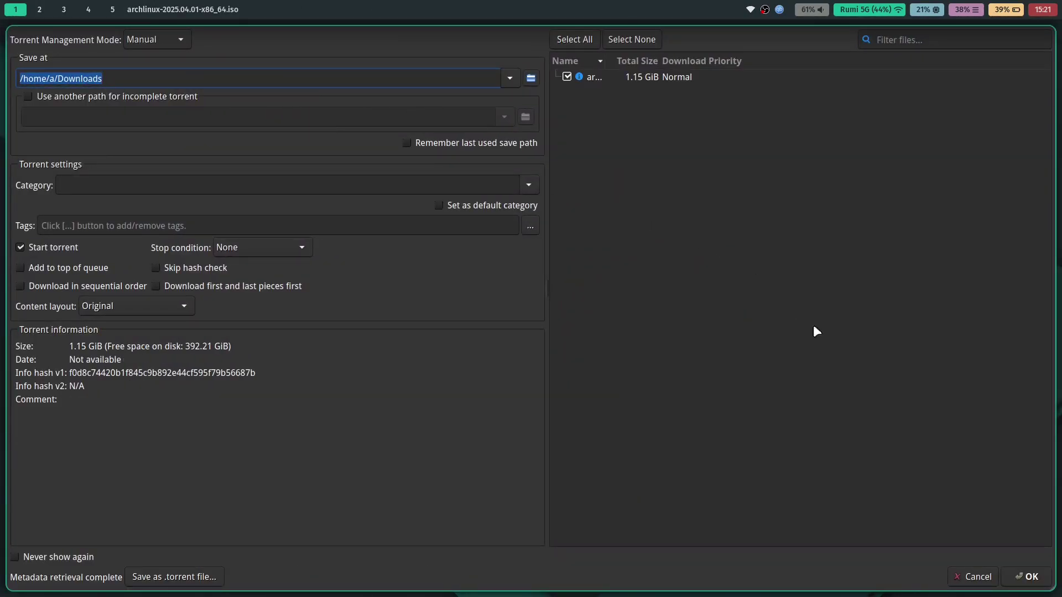
pyautogui.press('super+space')
pyautogui.press('Escape')
pyautogui.press('super+shift+space')
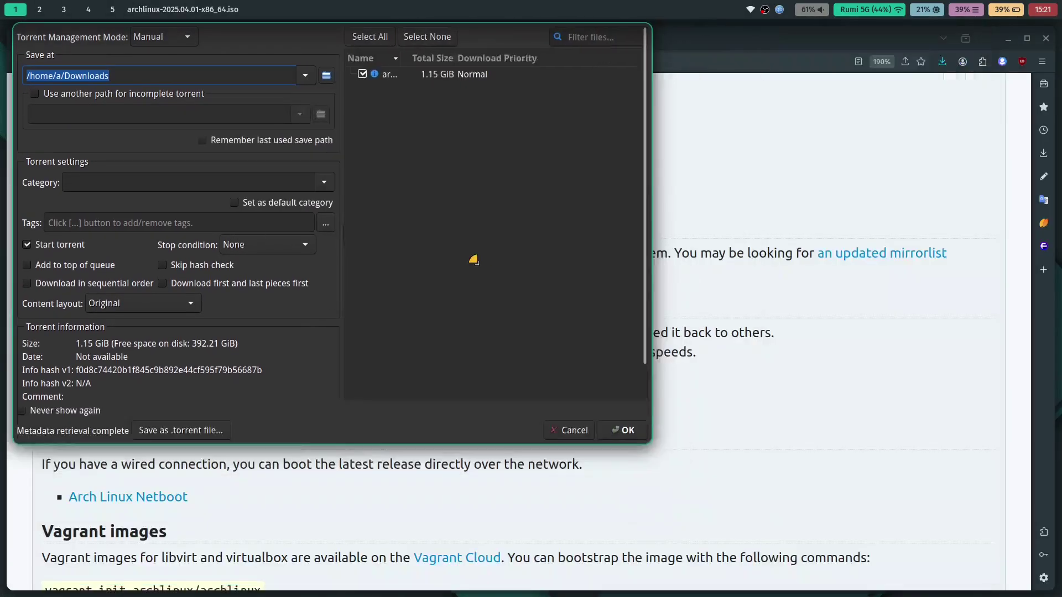
pyautogui.keyDown('super'); pyautogui.moveTo(473, 260); pyautogui.dragTo(565, 358); pyautogui.keyUp('super')
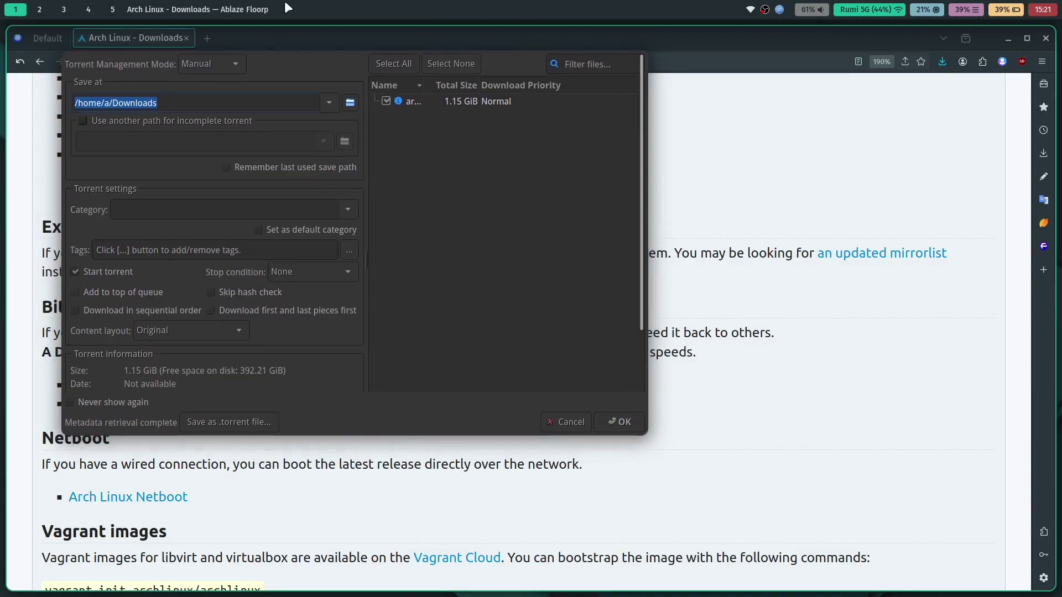
pyautogui.click(636, 421)
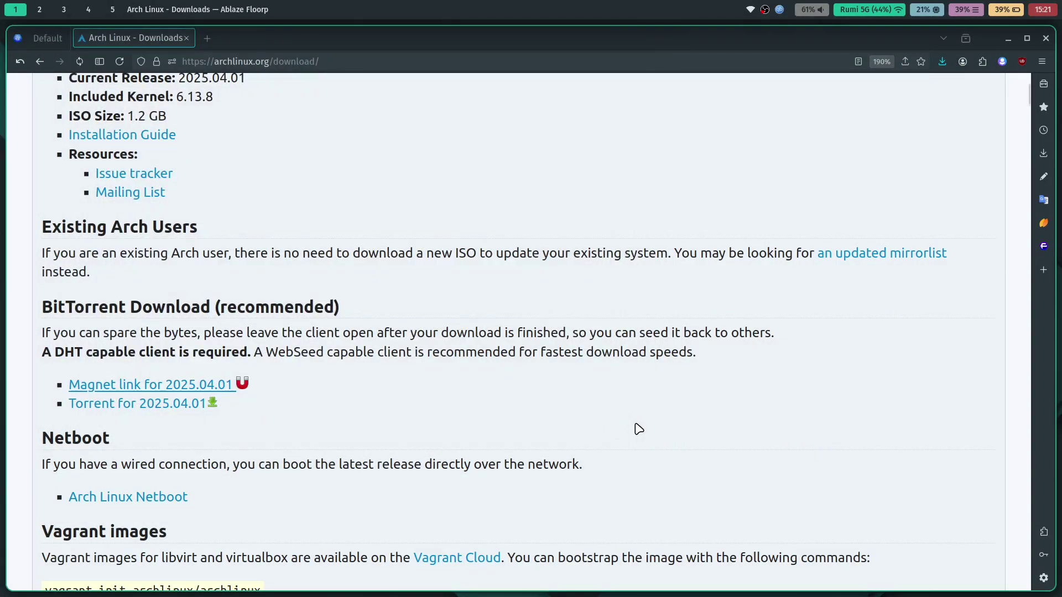
pyautogui.press('super+4')
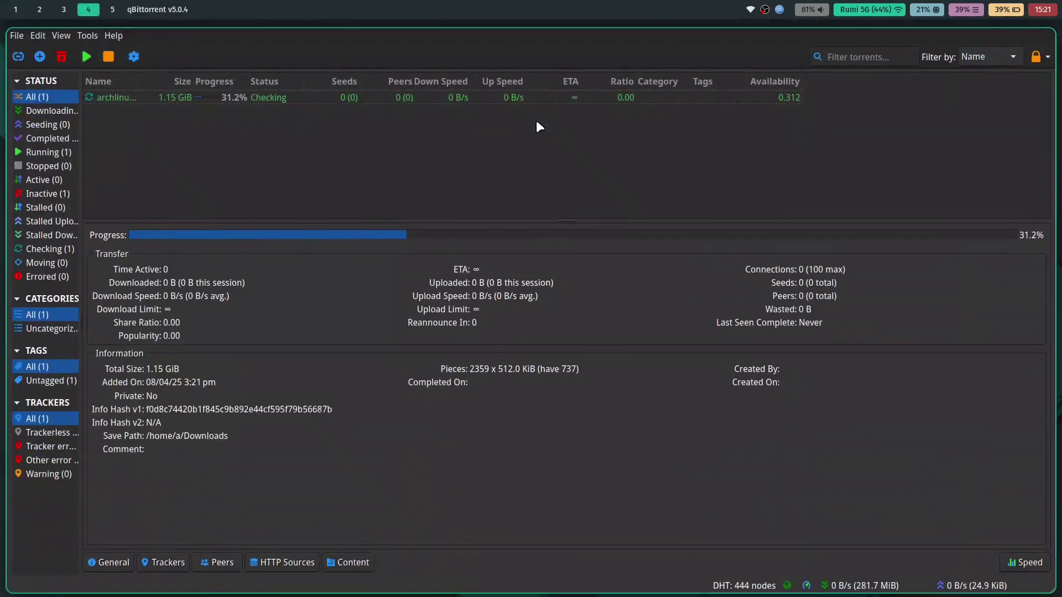